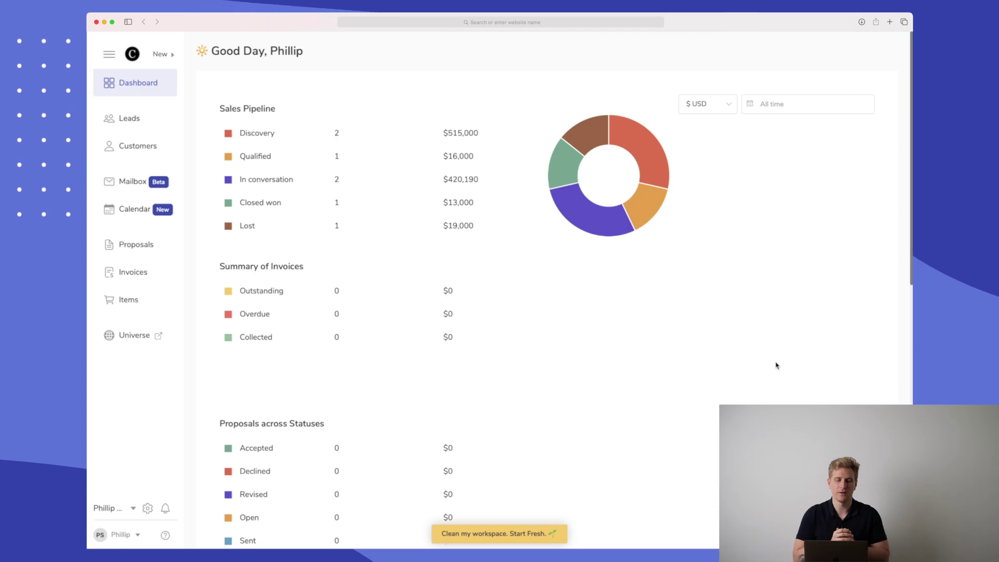
Open the Leads kanban board, scroll across its stages, and open a Discovery-stage lead's details
scroll(776, 359, down, 5)
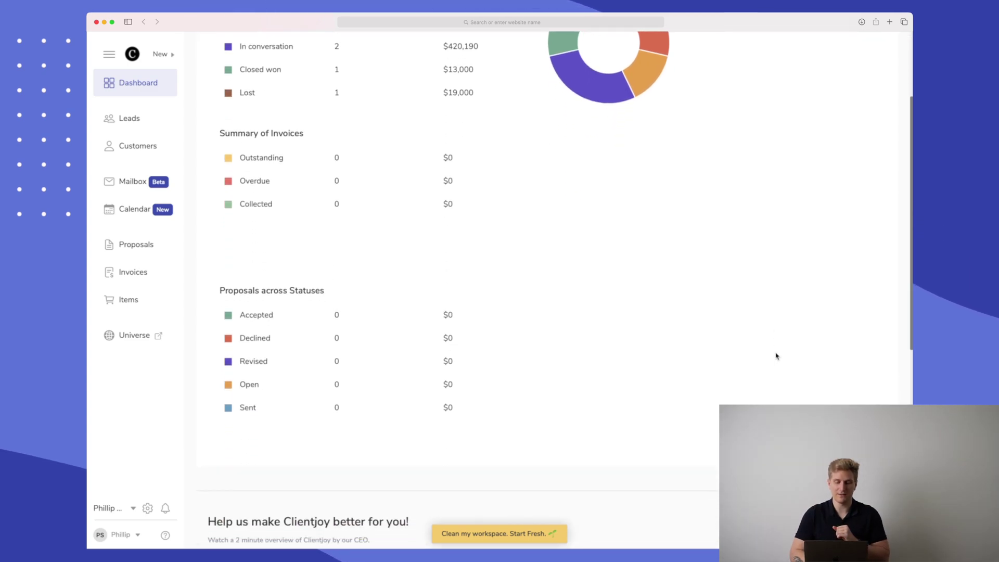
scroll(776, 357, up, 5)
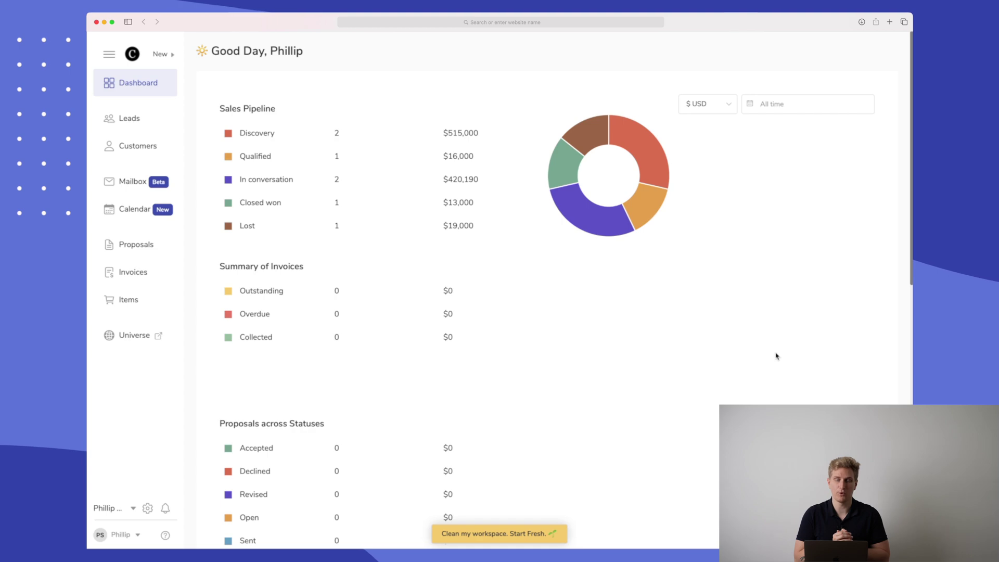
click(128, 117)
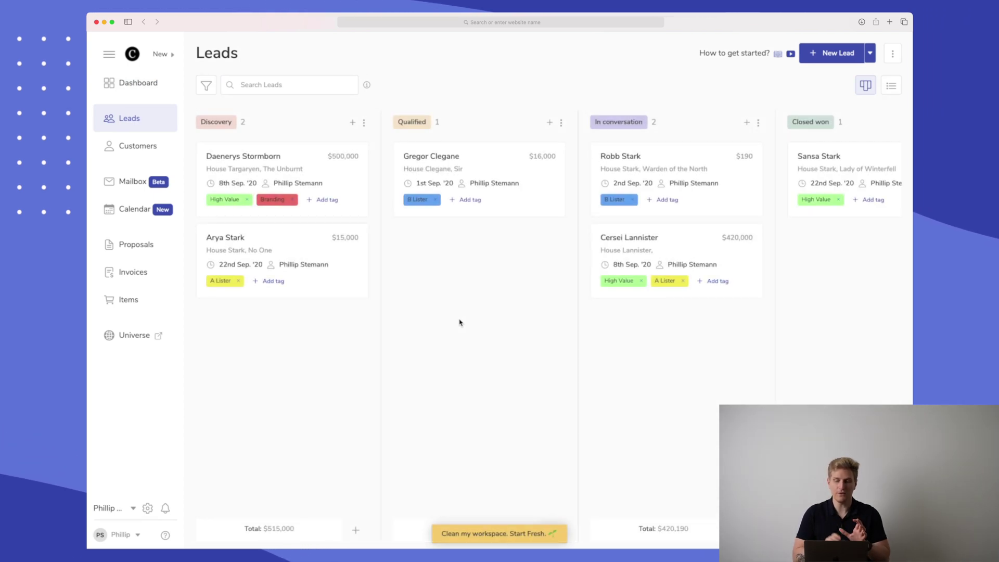
scroll(460, 323, right, 10)
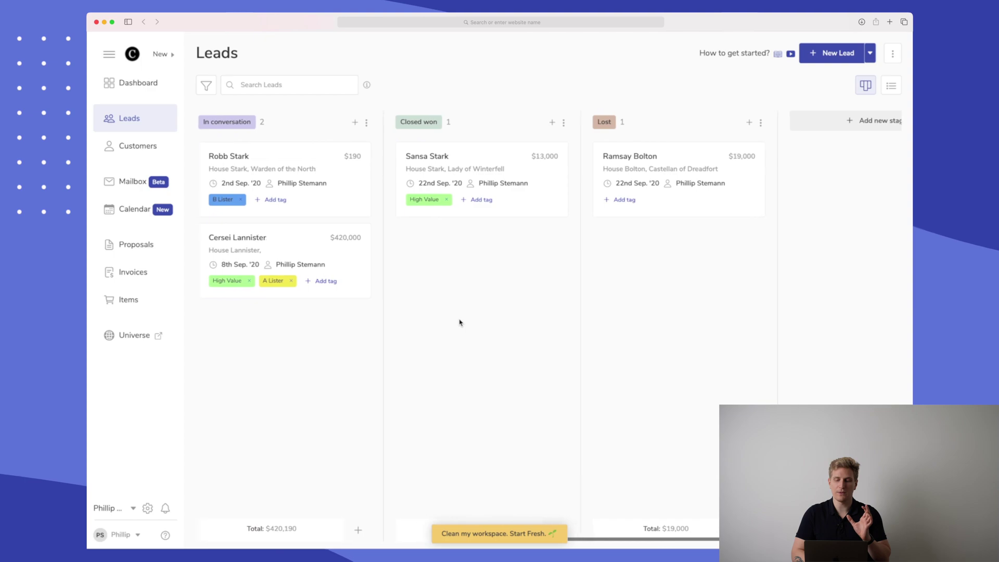
scroll(460, 321, right, 3)
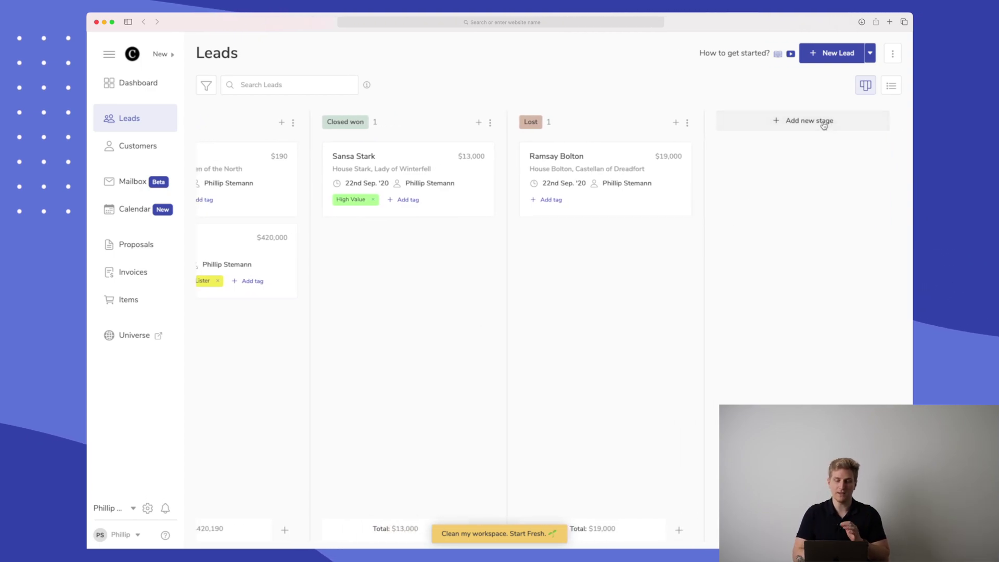
scroll(609, 276, left, 12)
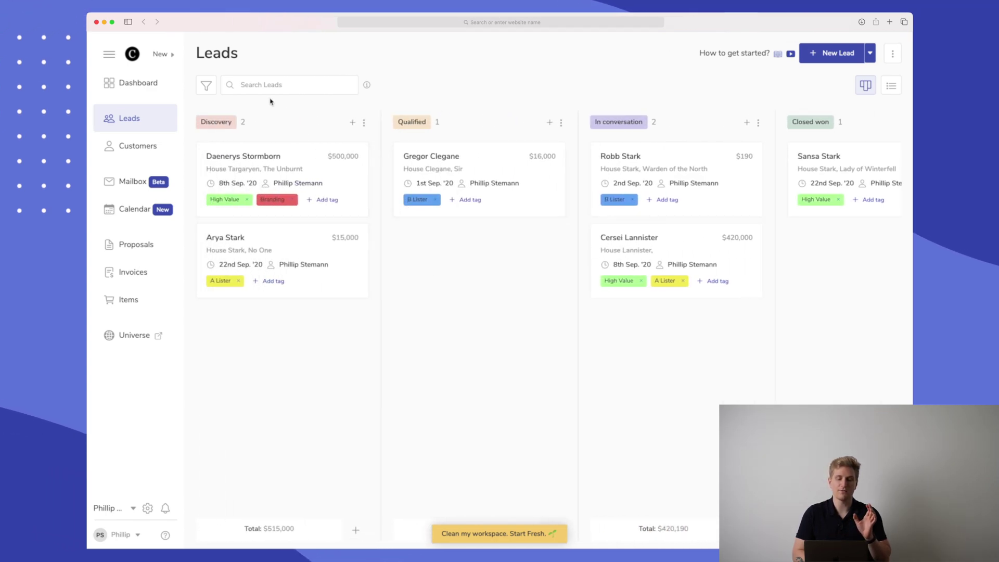
click(317, 162)
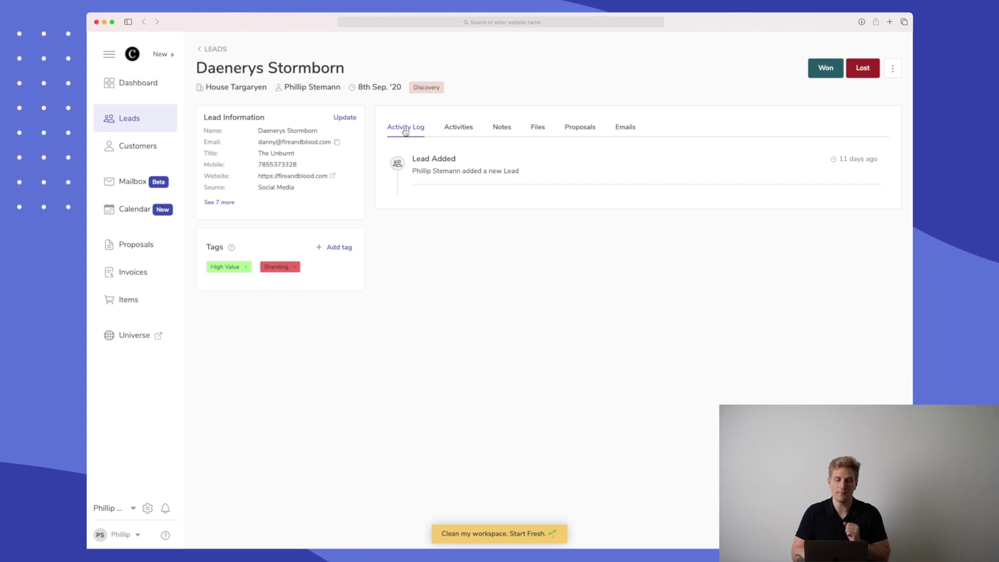
Review the lead's Activities, Notes, Files, Proposals and Emails tabs, then mark it Won
click(469, 132)
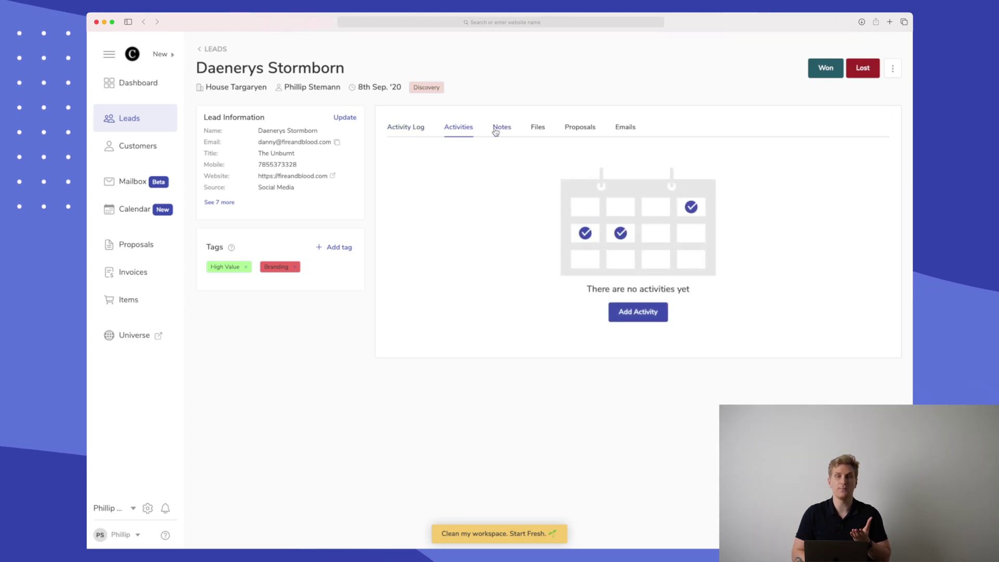
click(495, 132)
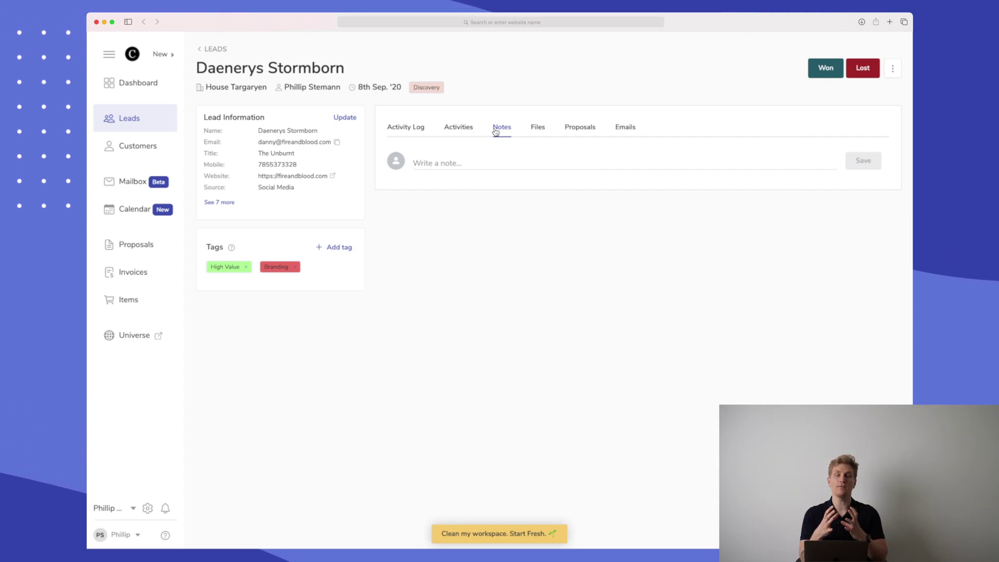
click(542, 136)
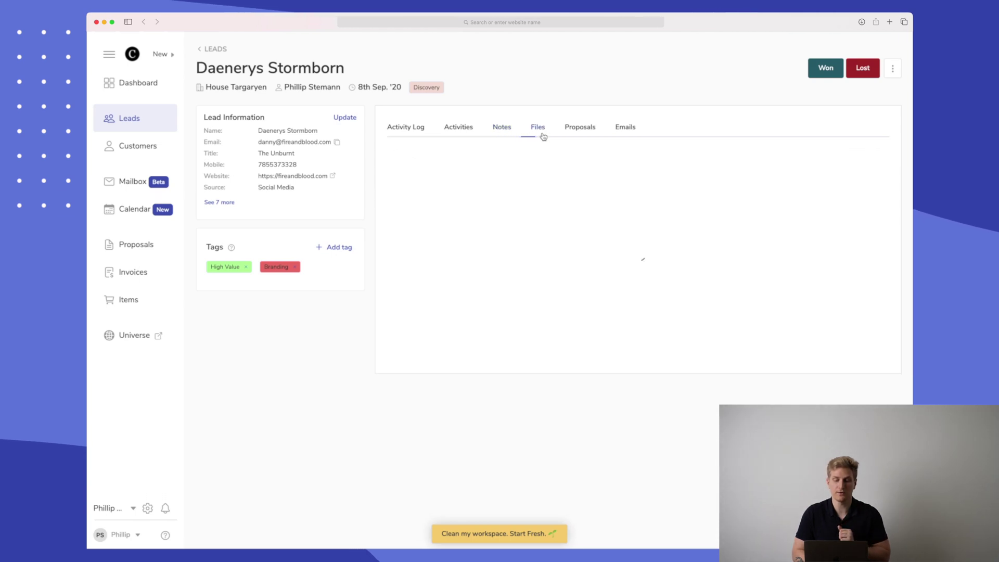
click(582, 131)
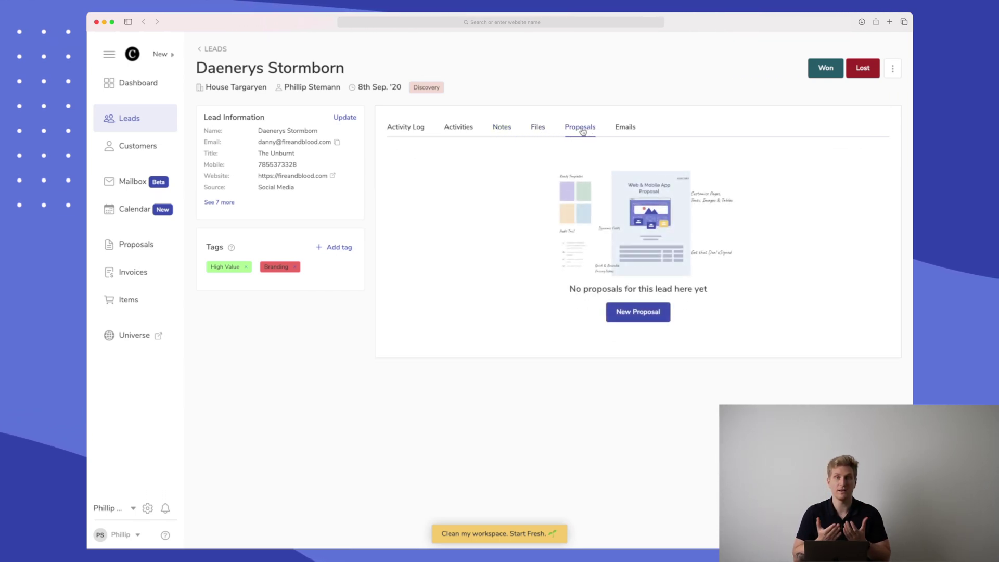
click(629, 127)
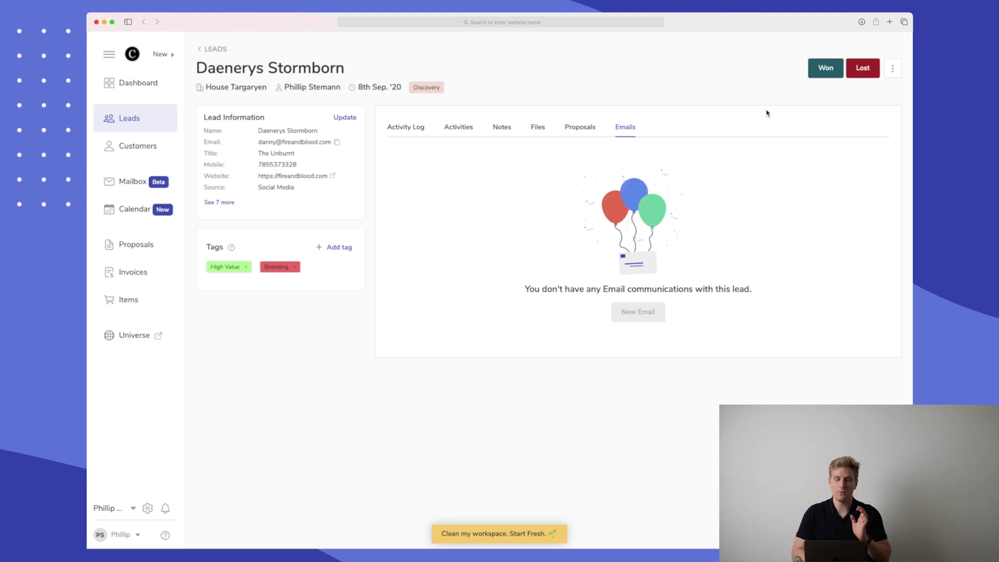
click(828, 68)
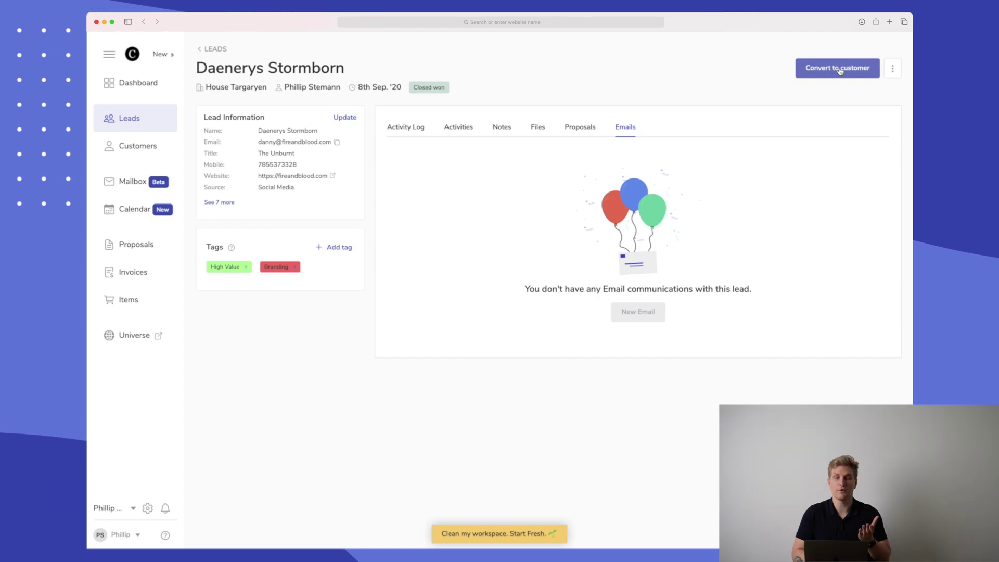
Convert the won lead into customer House Targaryen, keeping the pre-filled contact and company details
click(838, 69)
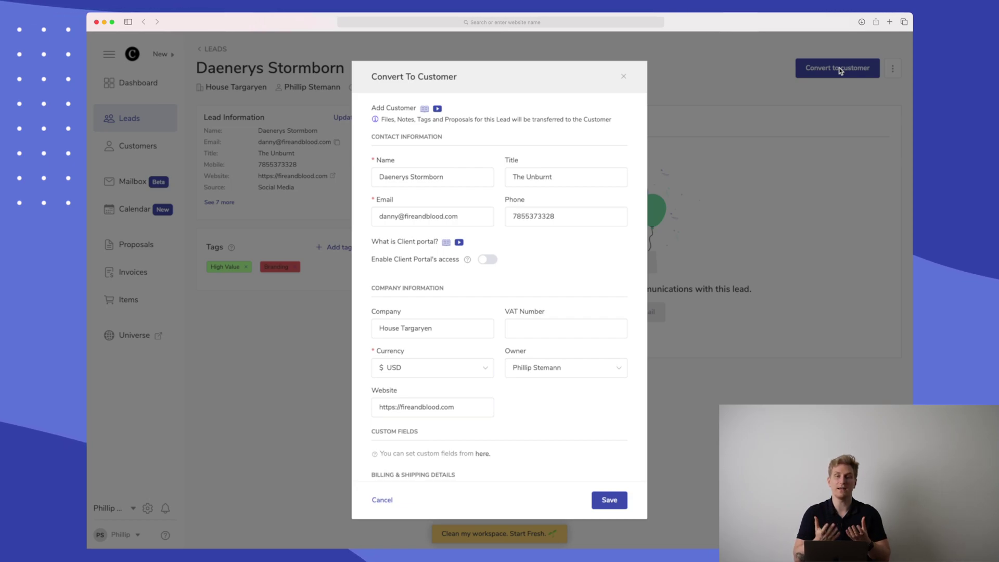
scroll(617, 317, down, 3)
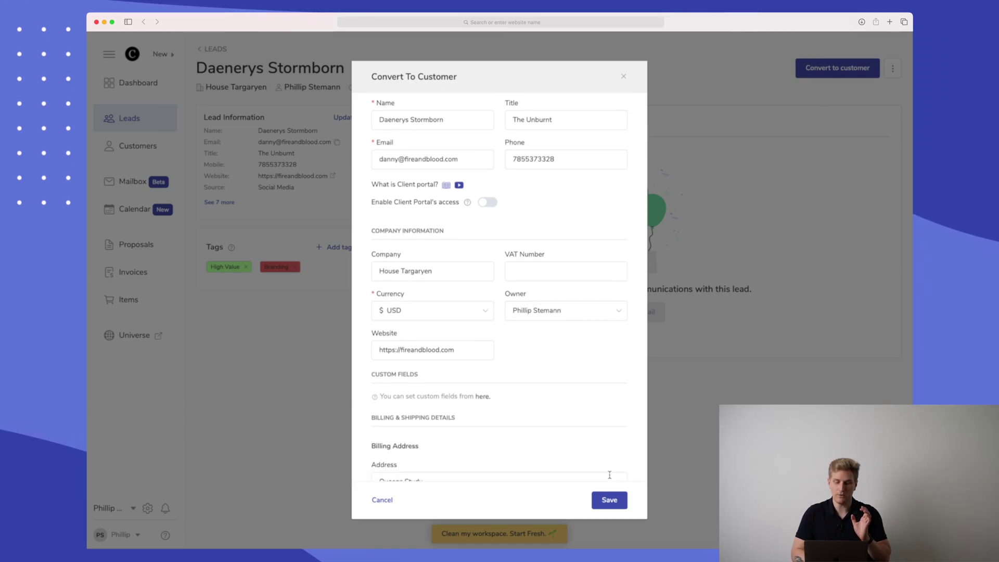
click(609, 499)
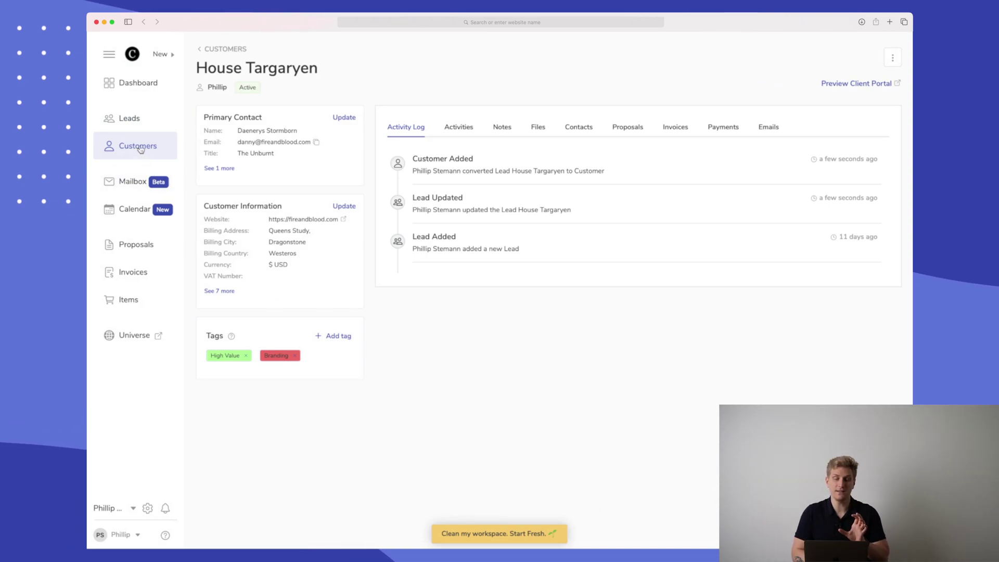
Check House Targaryen's payments, then reopen its customer record from the Customers list
click(726, 129)
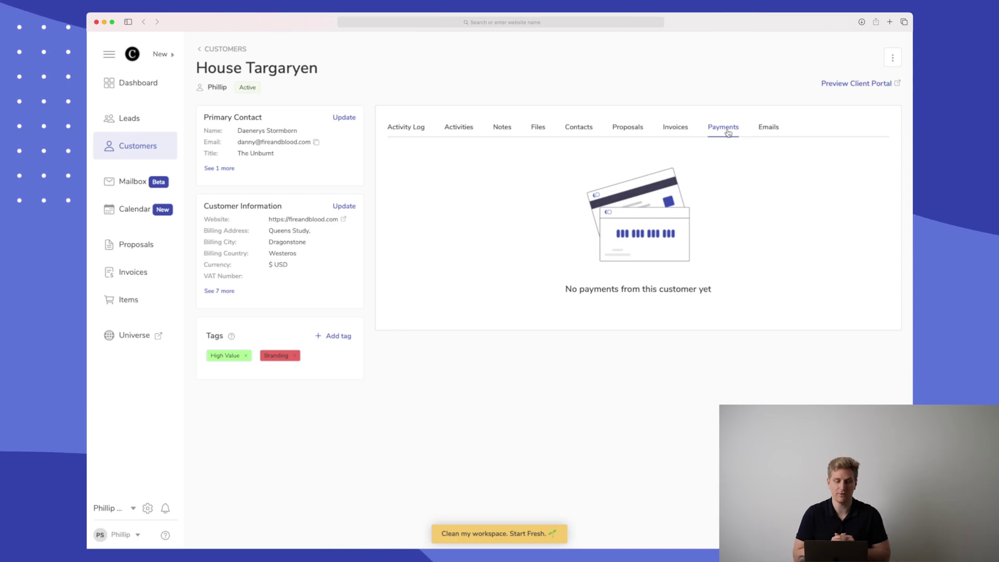
click(129, 150)
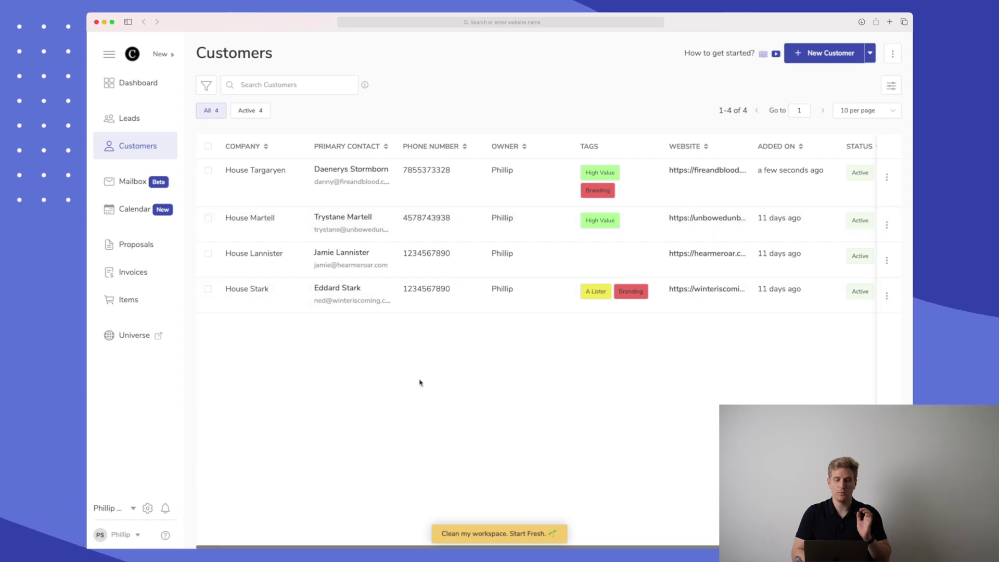
scroll(546, 250, right, 2)
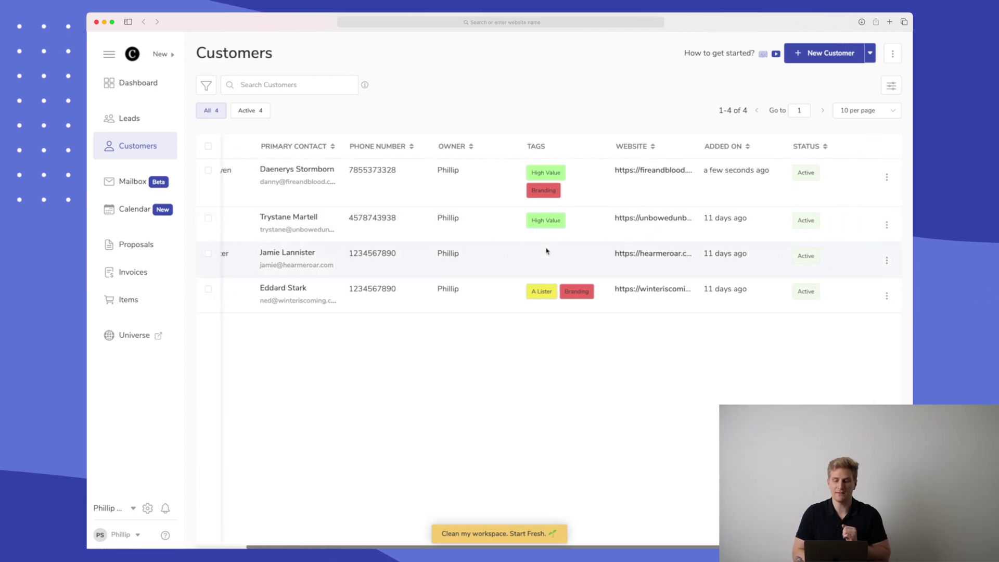
scroll(546, 251, left, 2)
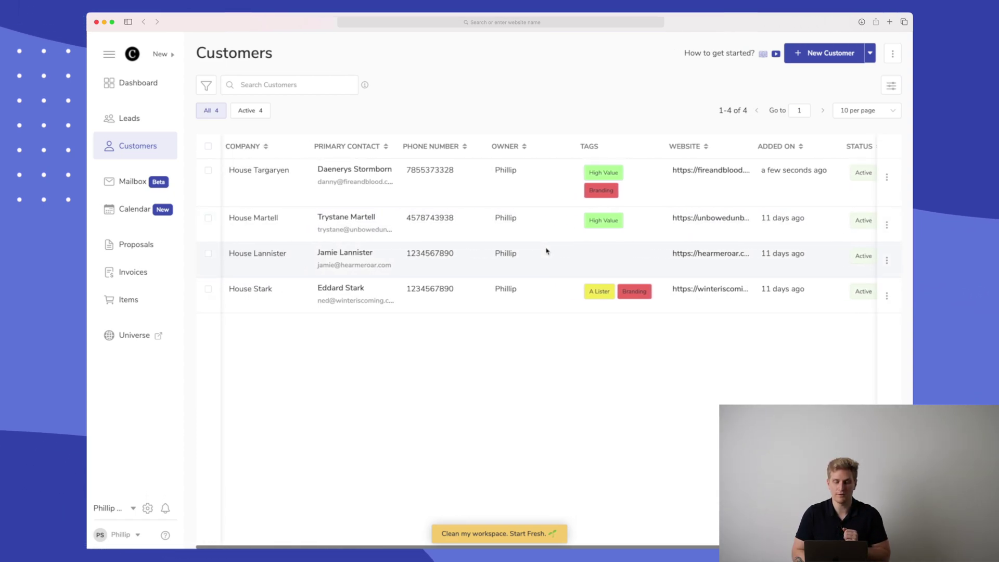
click(256, 170)
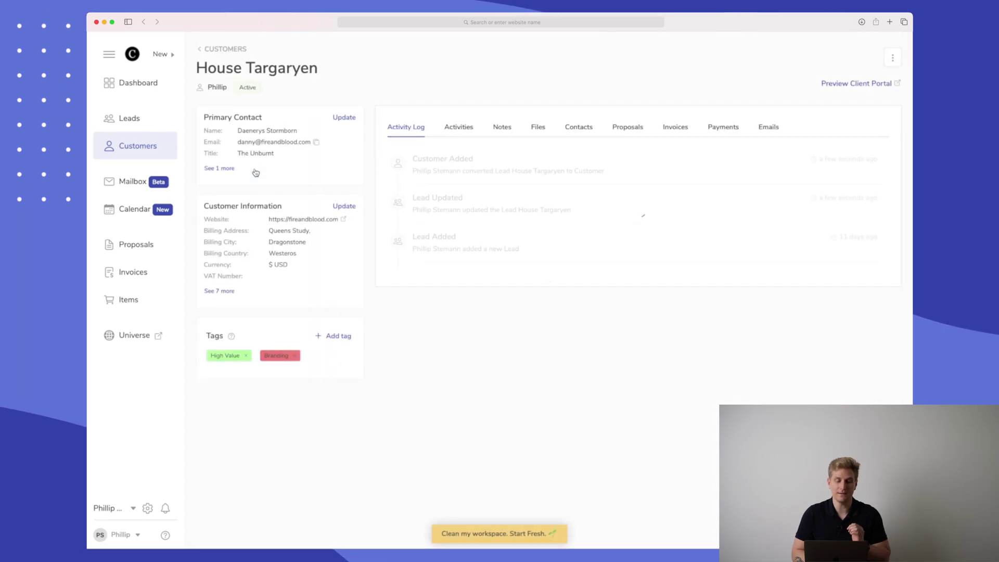
mouse_move(238, 336)
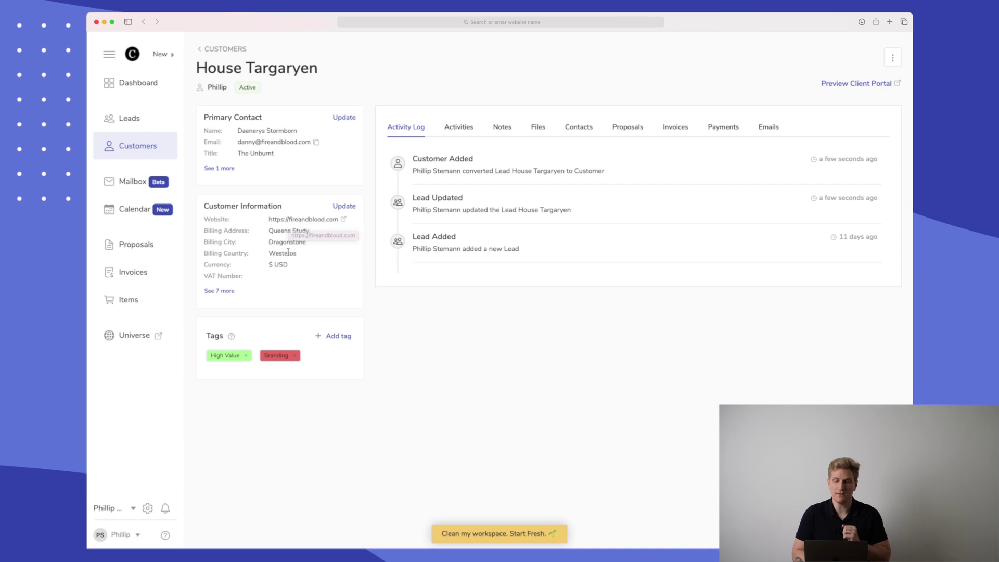
Return to the Leads board and scroll through every stage column from Discovery to Lost
click(135, 122)
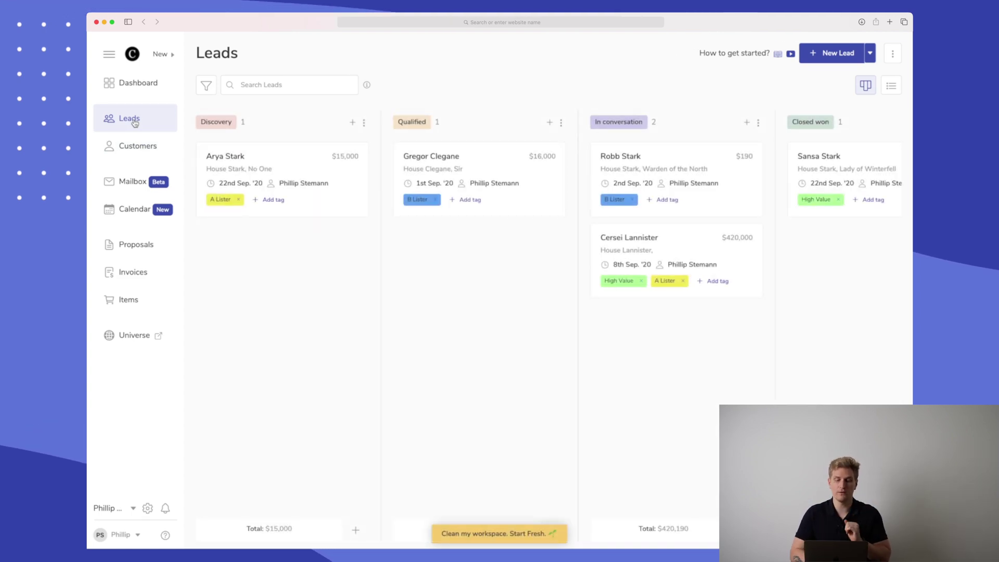
scroll(627, 296, right, 5)
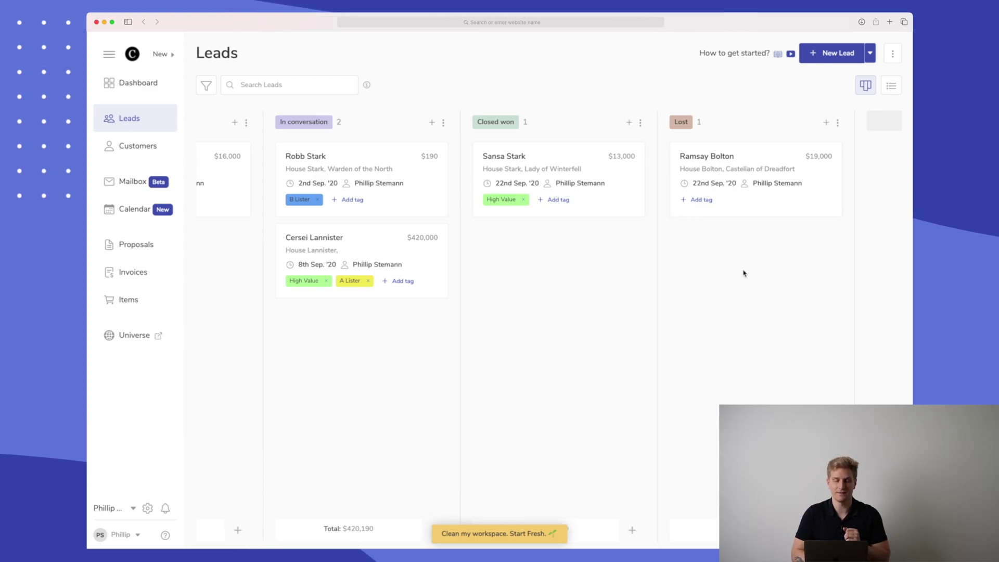
scroll(745, 273, left, 6)
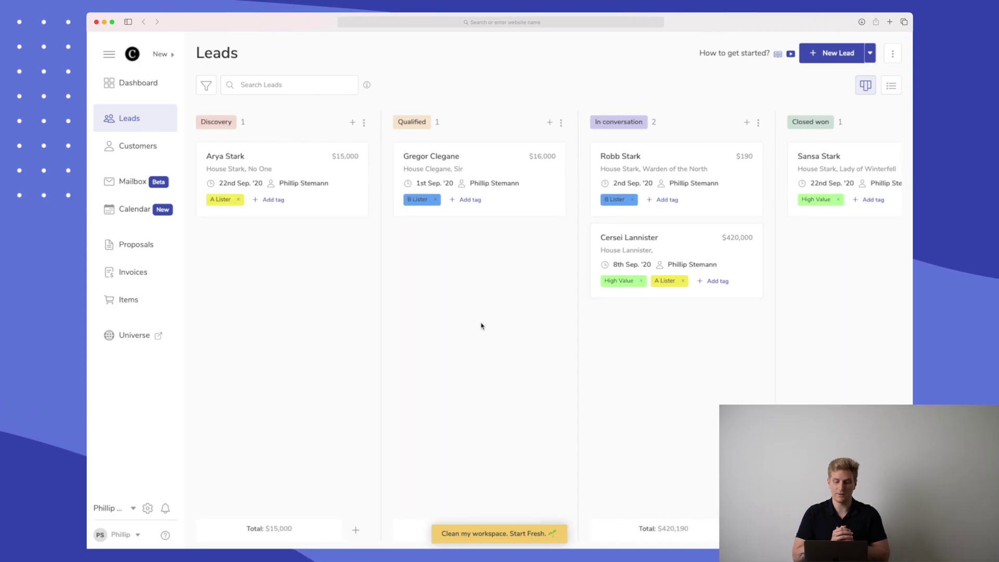
scroll(481, 327, right, 4)
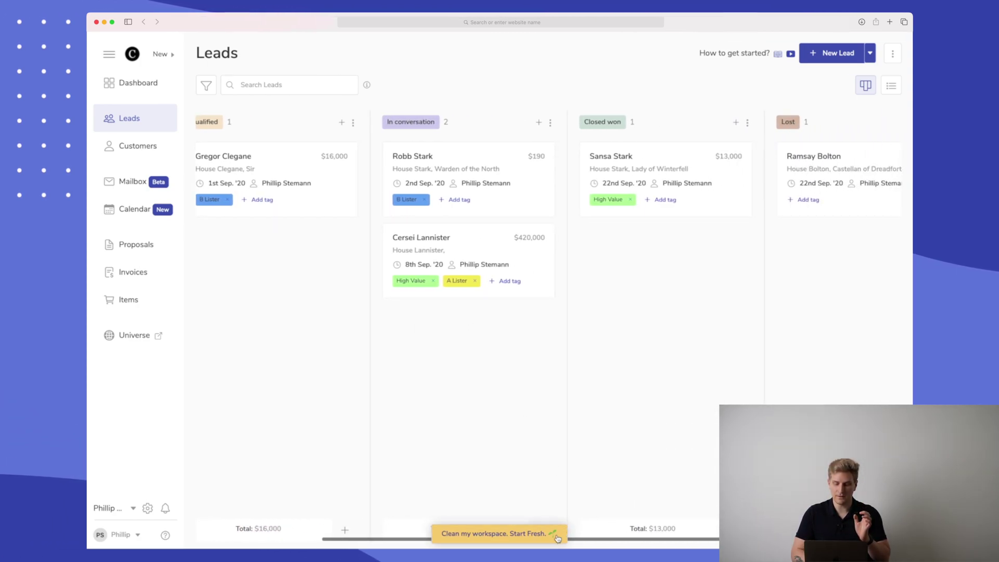
drag(665, 527, 756, 528)
scroll(495, 417, left, 8)
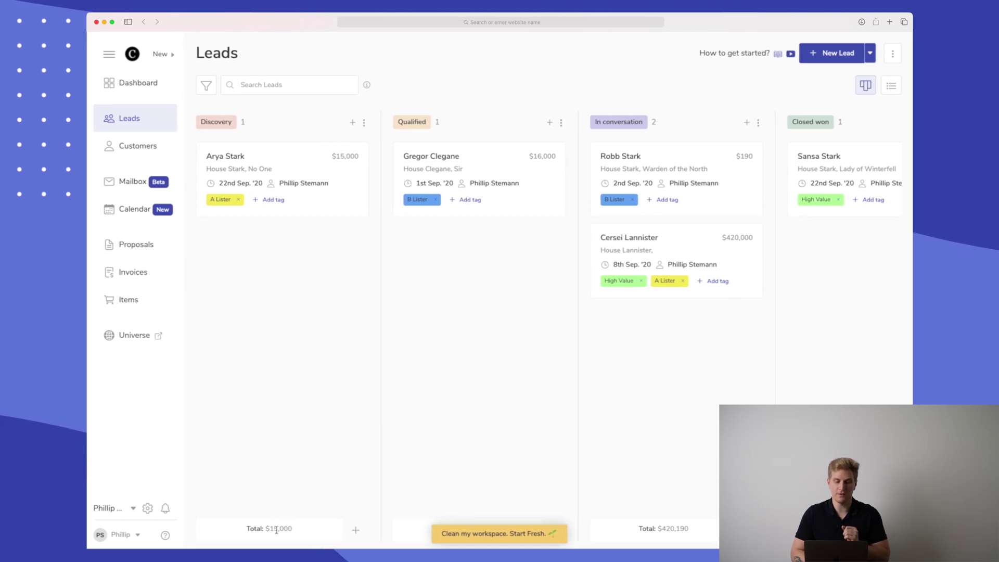
scroll(502, 330, right, 4)
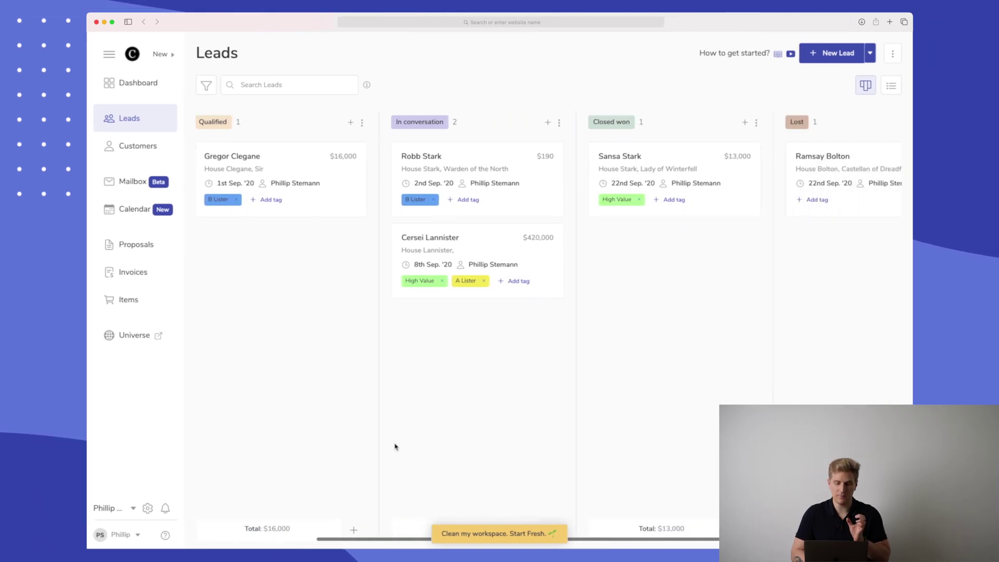
scroll(394, 447, right, 3)
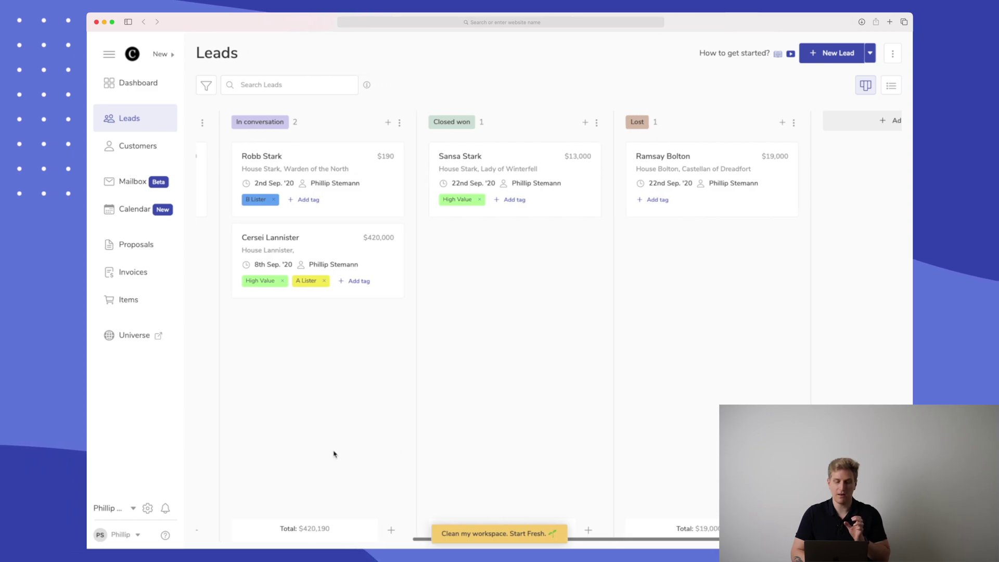
scroll(344, 457, right, 2)
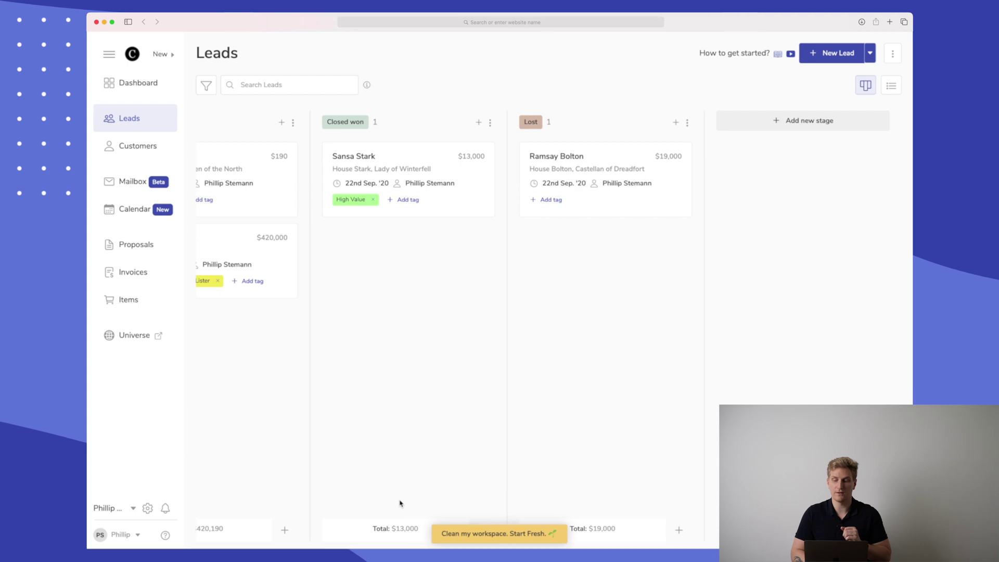
scroll(399, 503, left, 8)
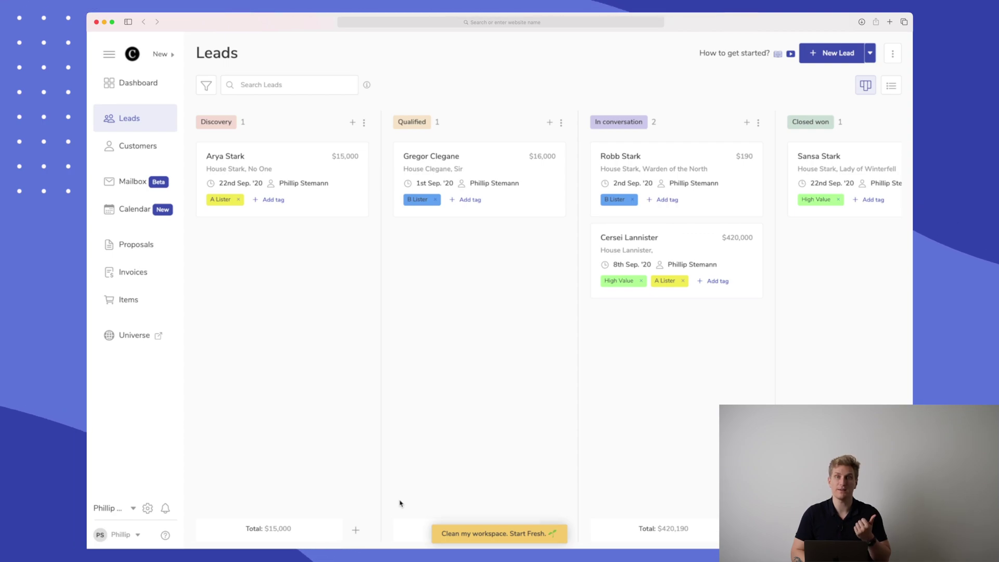
Look at the Mailbox's Connect my email options, then show the Calendar week of 27 September 2021
click(124, 180)
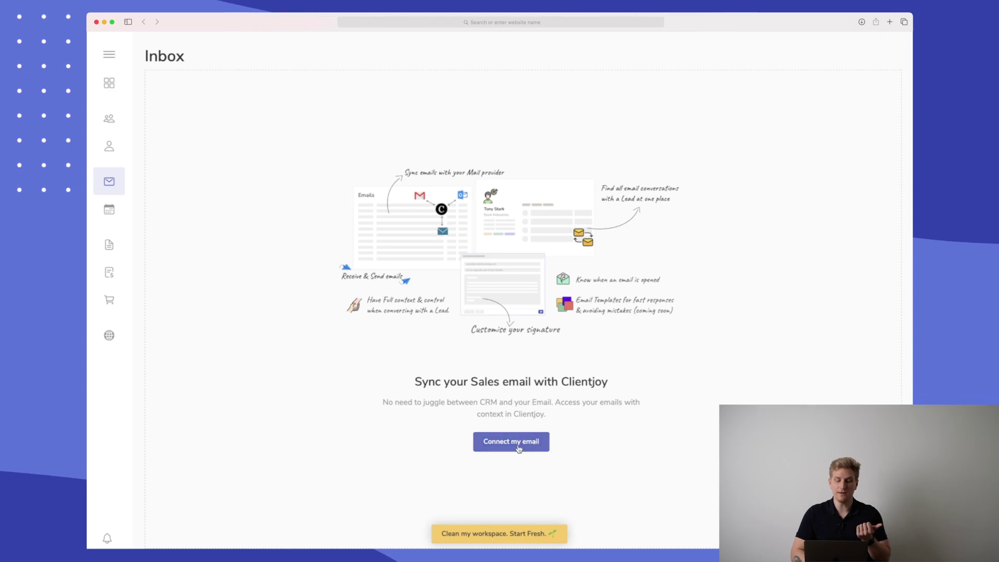
click(512, 441)
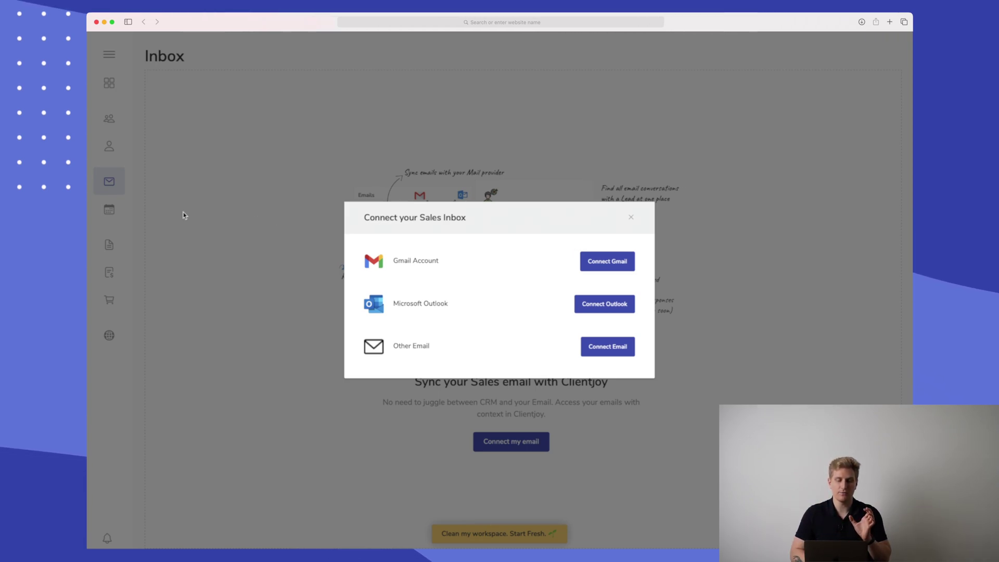
click(632, 217)
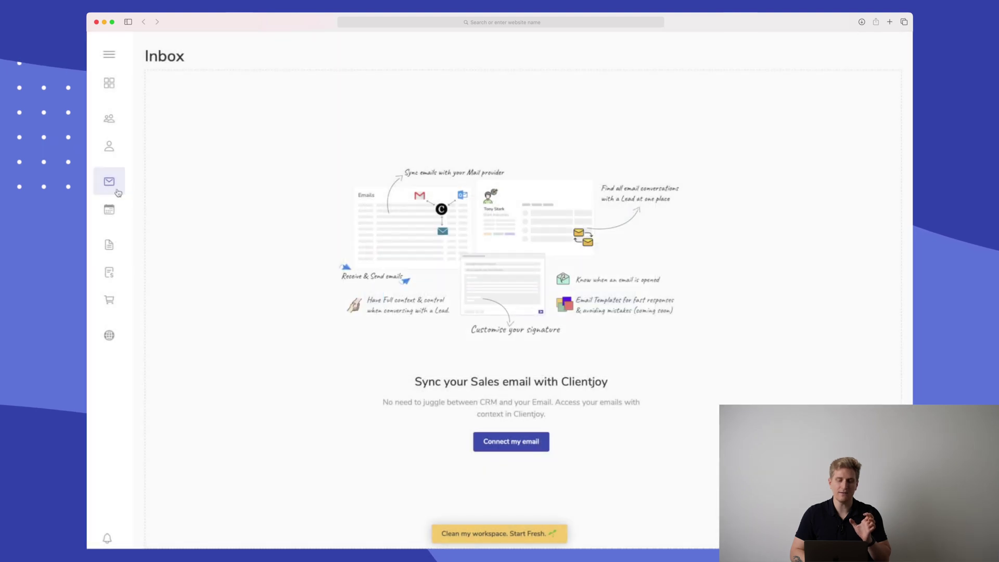
click(119, 210)
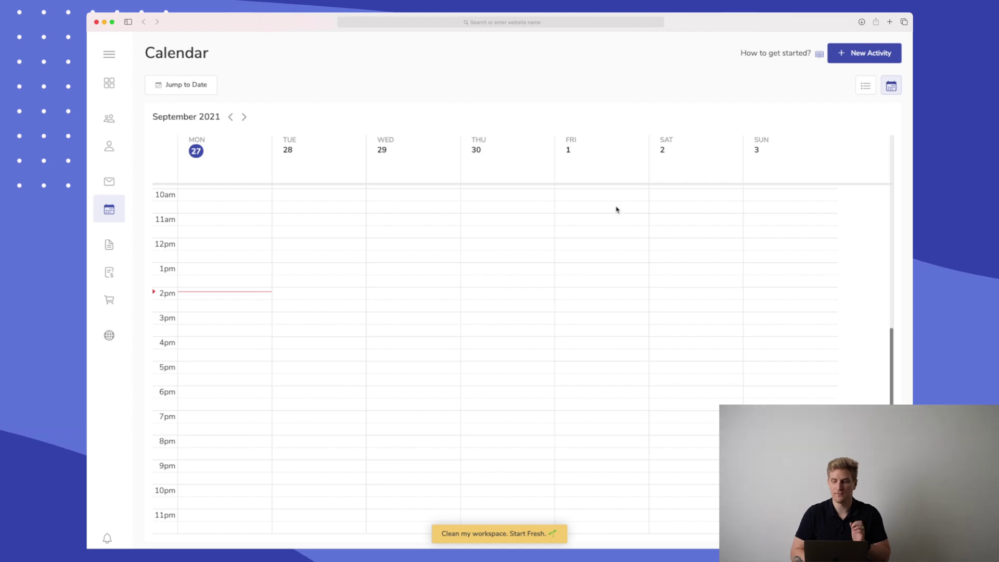
Discard a new calendar activity, then show the empty Proposals page with the sidebar expanded
click(869, 58)
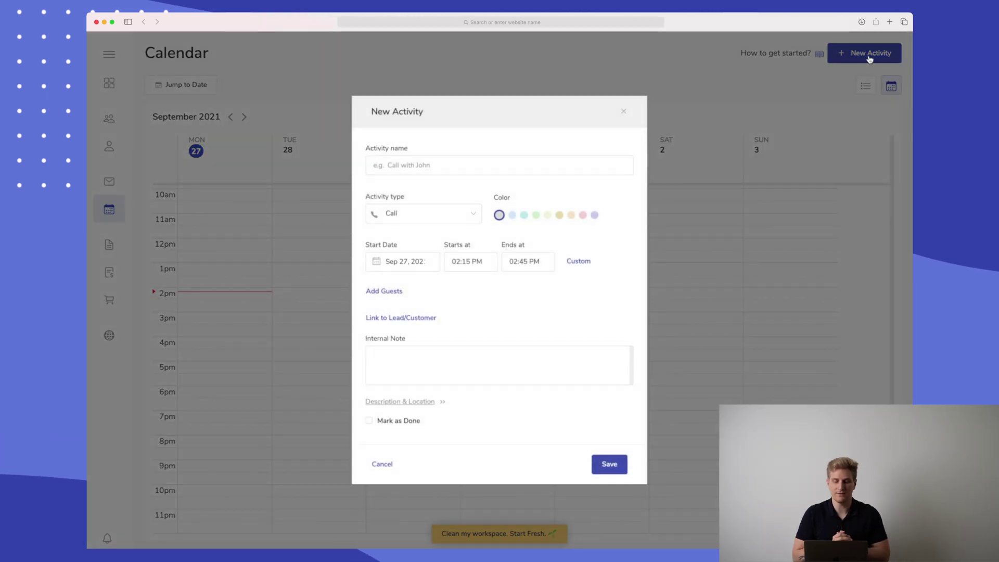
click(447, 168)
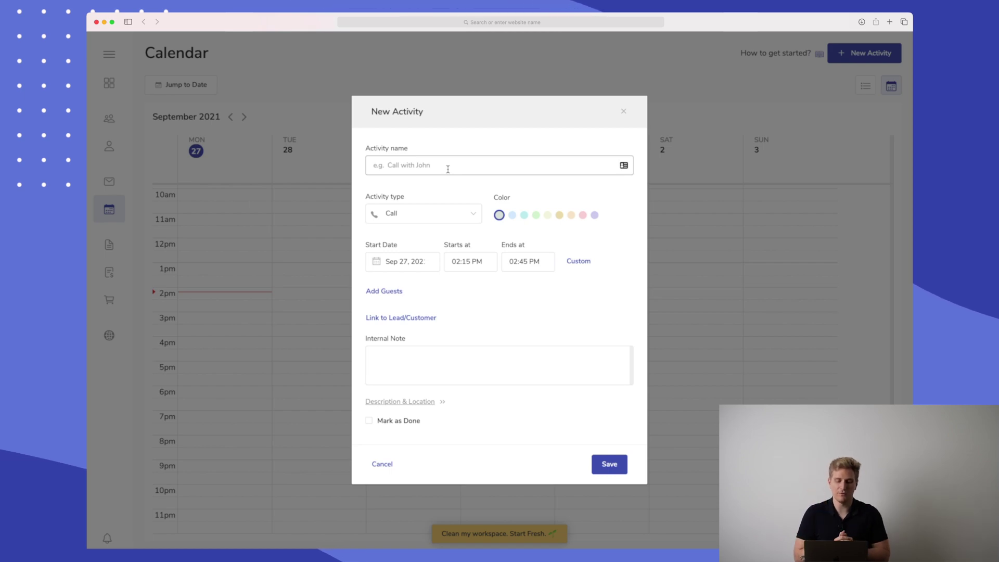
click(622, 113)
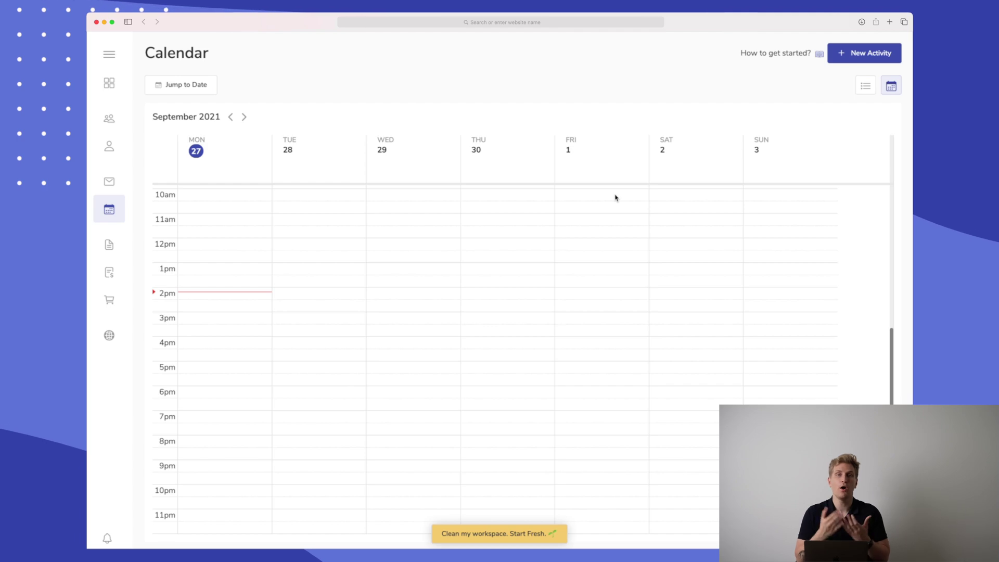
click(107, 245)
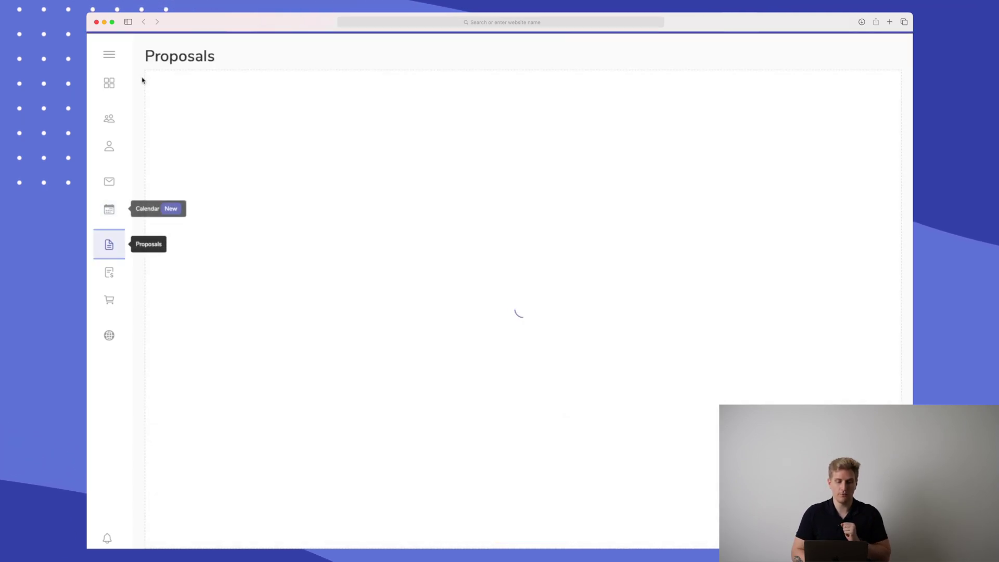
click(109, 54)
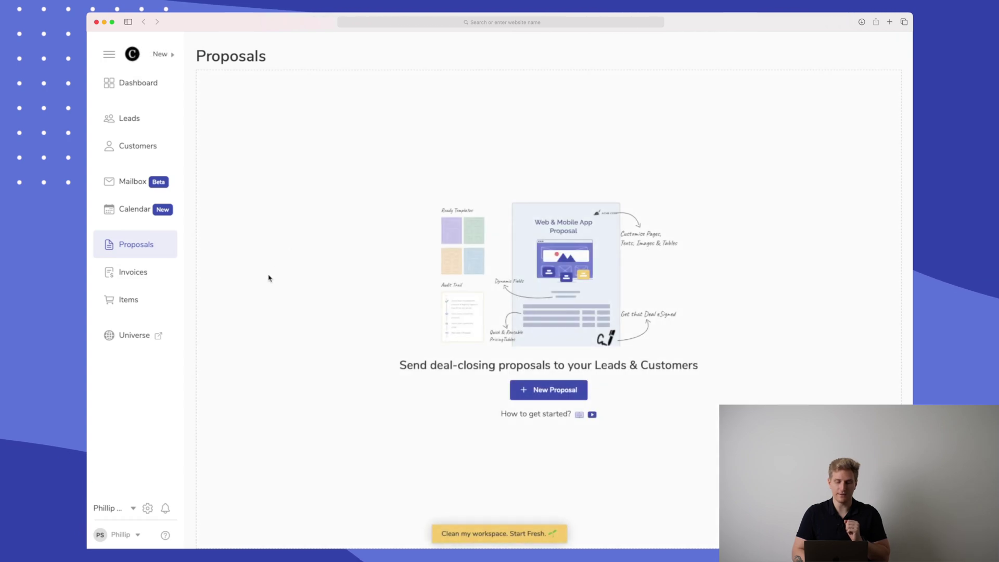